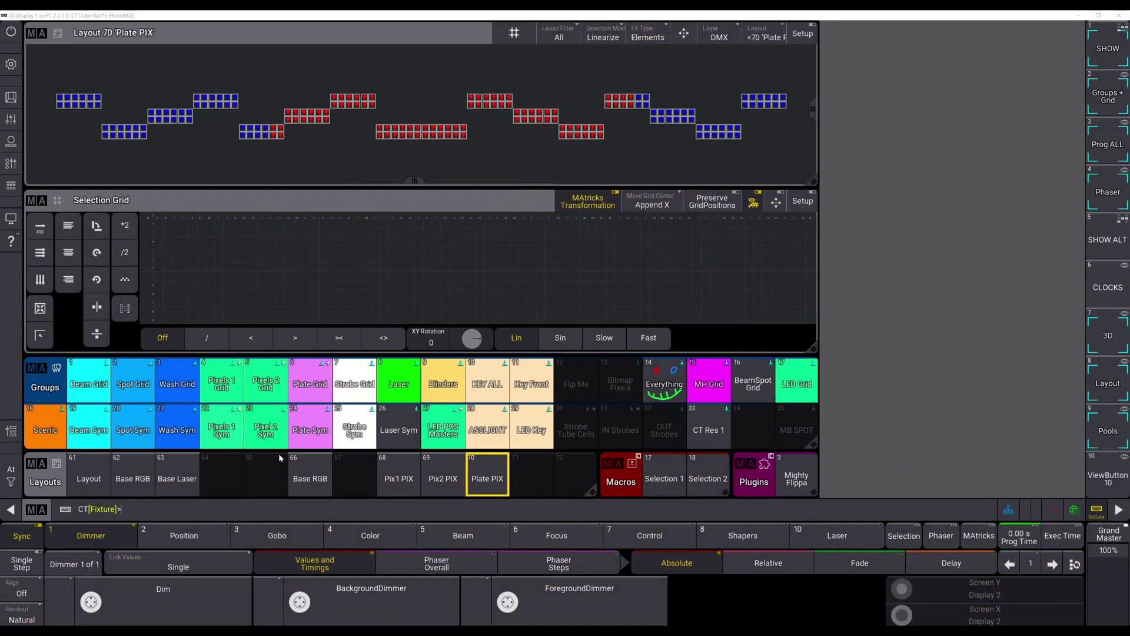
Display the Pix2 PIX layout and flip the active grid of the Pixel 2 Sym group with the Mighty Flippa plugin.
{"action": "left_click", "coordinate": [453, 483]}
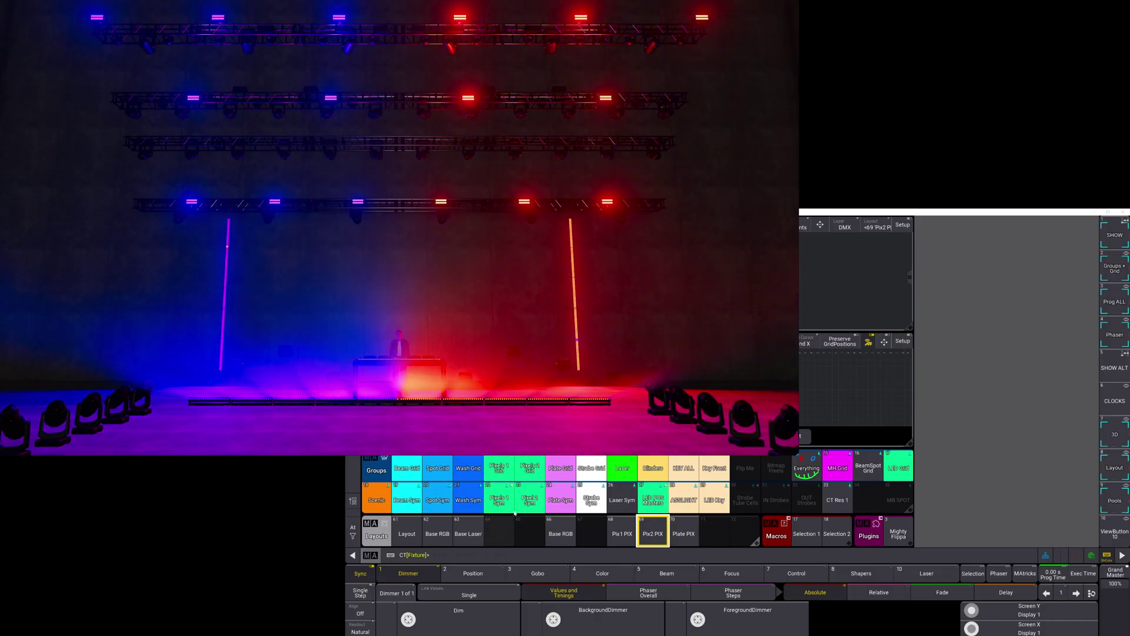
{"action": "left_click", "coordinate": [528, 501]}
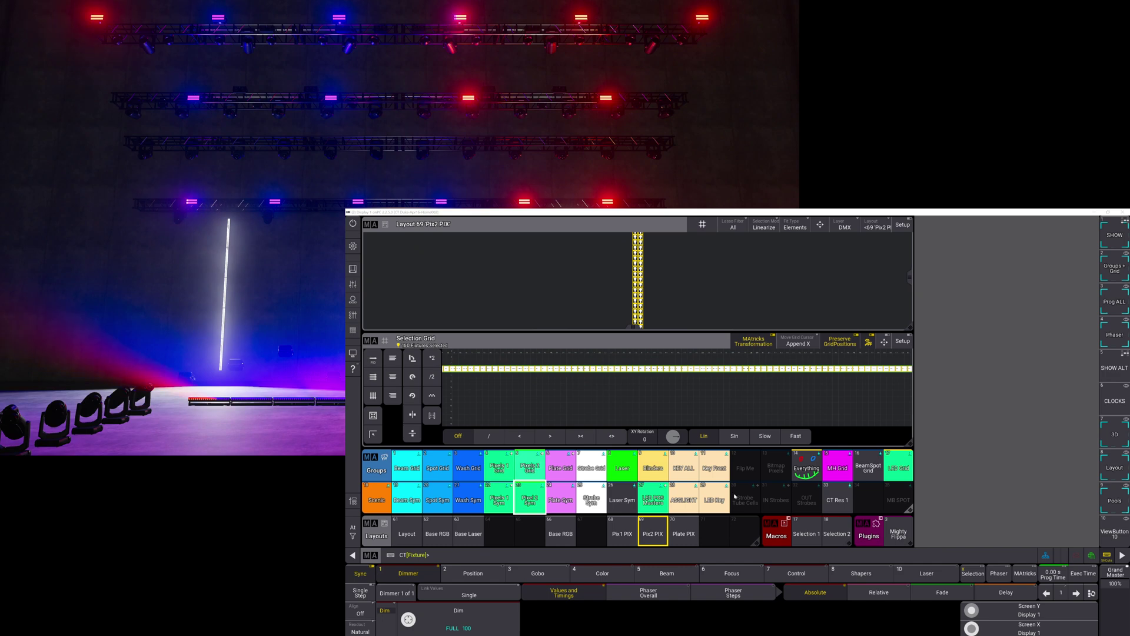
{"action": "left_click", "coordinate": [895, 533]}
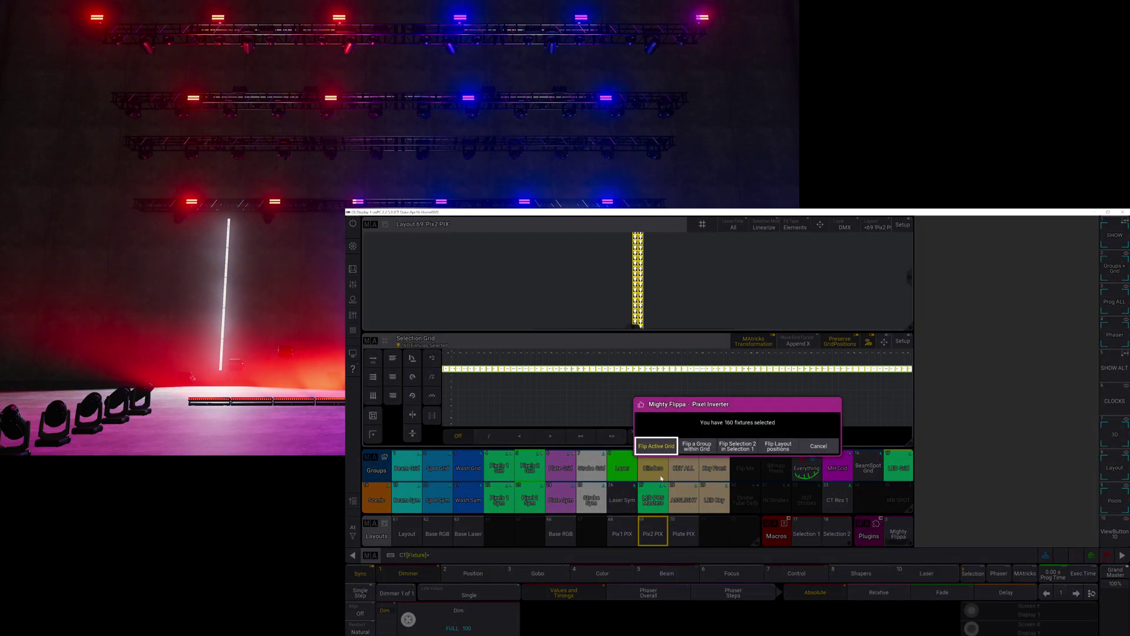
{"action": "left_click", "coordinate": [656, 446]}
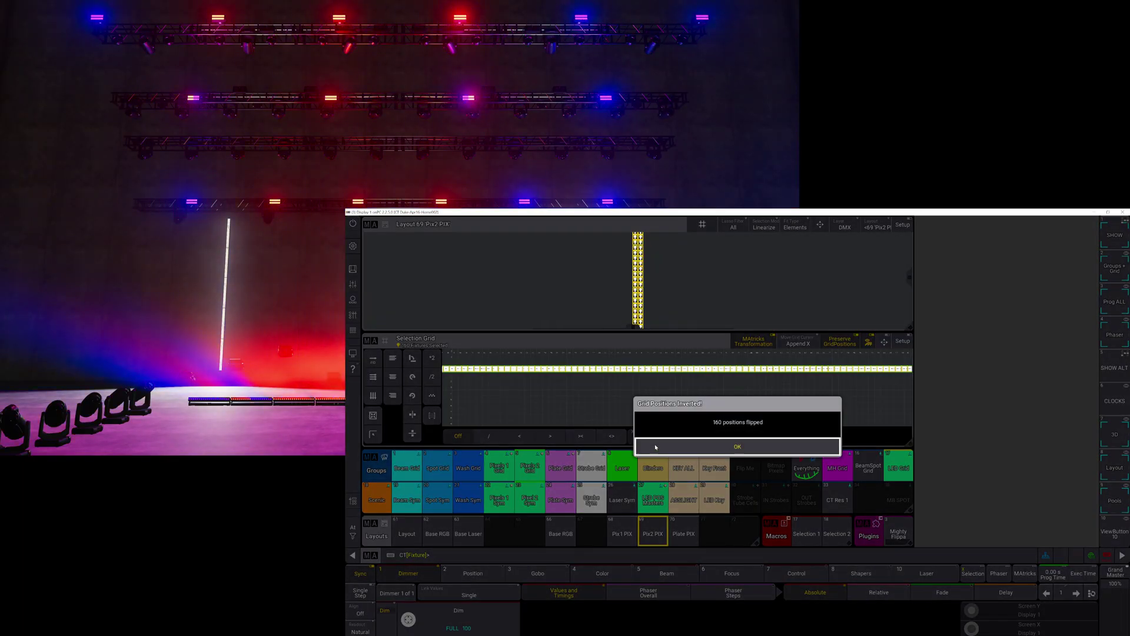
{"action": "left_click", "coordinate": [656, 447]}
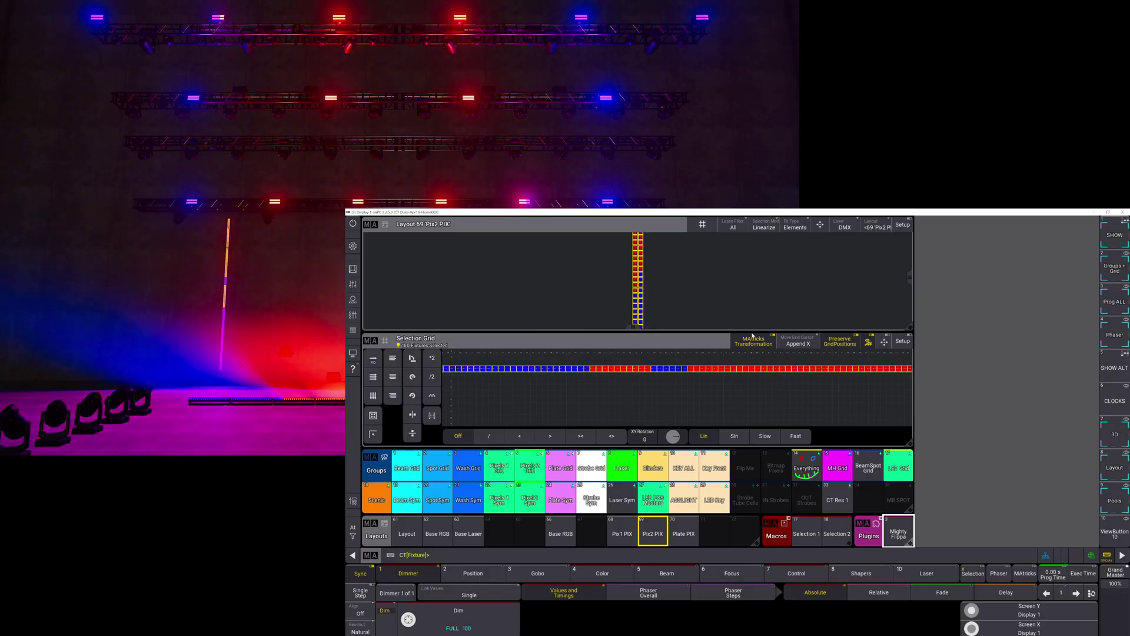
{"action": "left_click", "coordinate": [882, 344]}
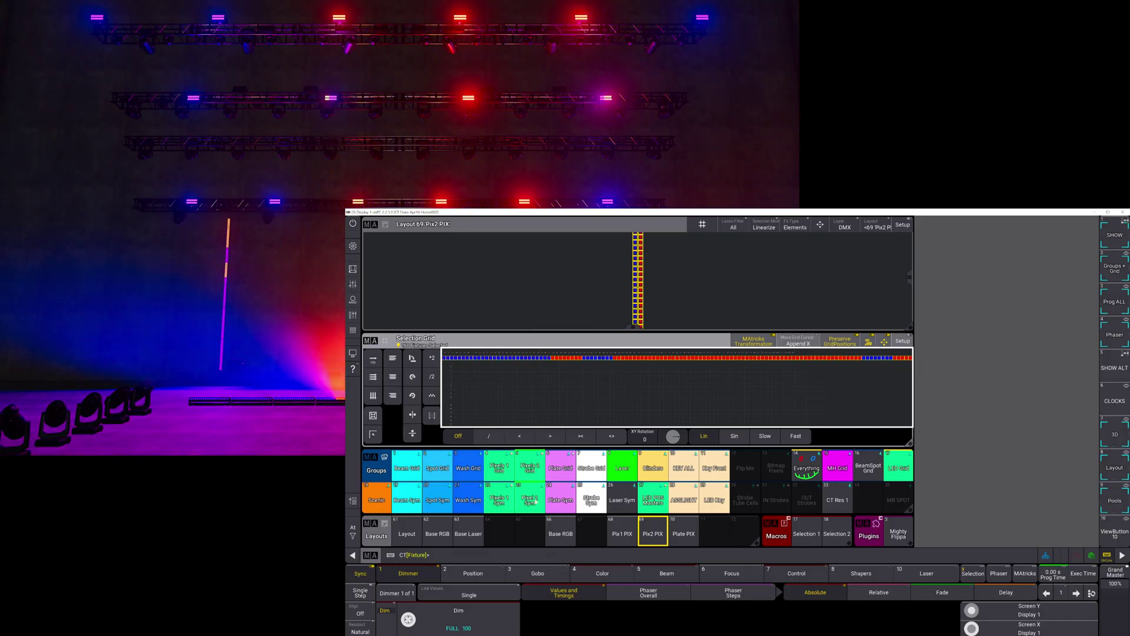
Store the flipped selection to the Pixel 2 Sym group using Overwrite, and clear the selection.
{"action": "left_click", "coordinate": [532, 485]}
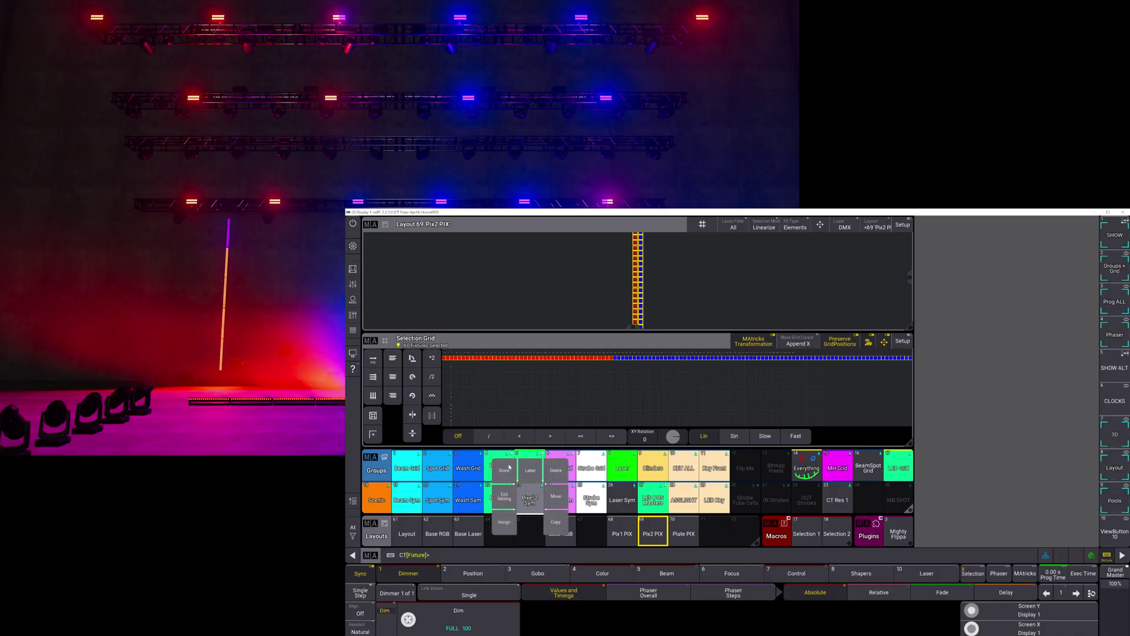
{"action": "left_click", "coordinate": [508, 469]}
{"action": "left_click", "coordinate": [661, 454]}
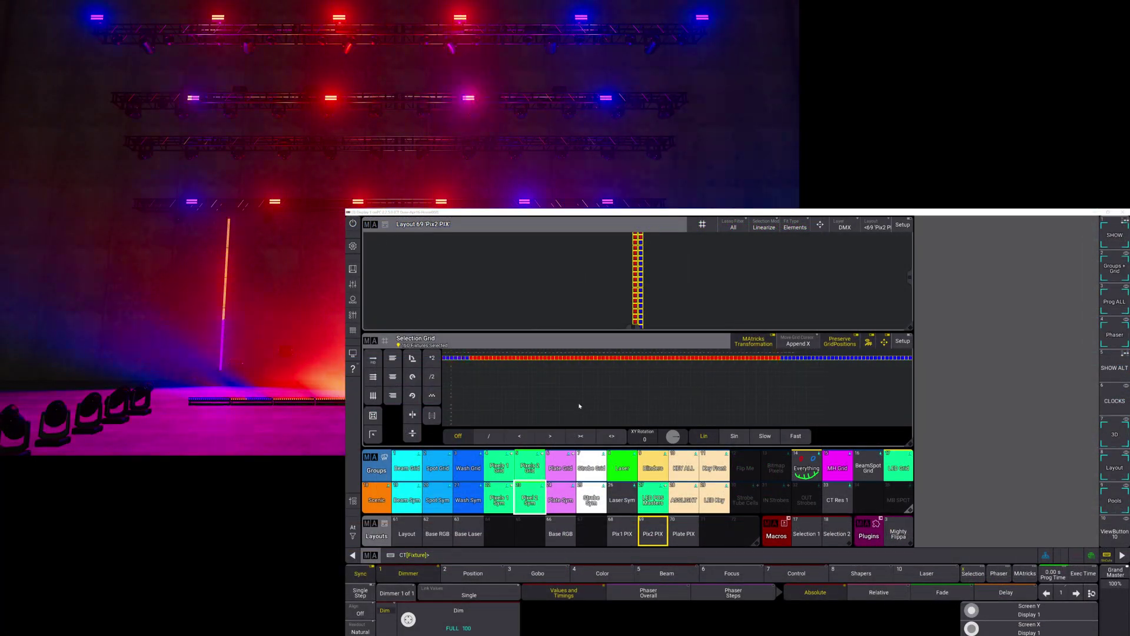
{"action": "left_click", "coordinate": [625, 236]}
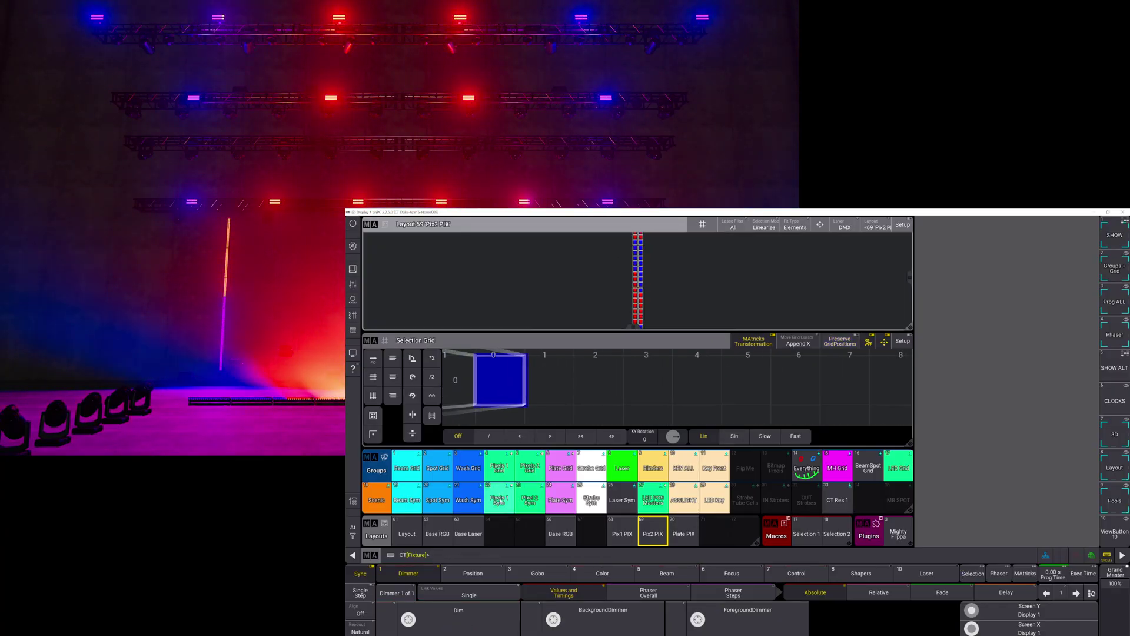
Select the Pixels 1 Sym group and set its MAtricks X block to 20.
{"action": "left_click", "coordinate": [499, 498]}
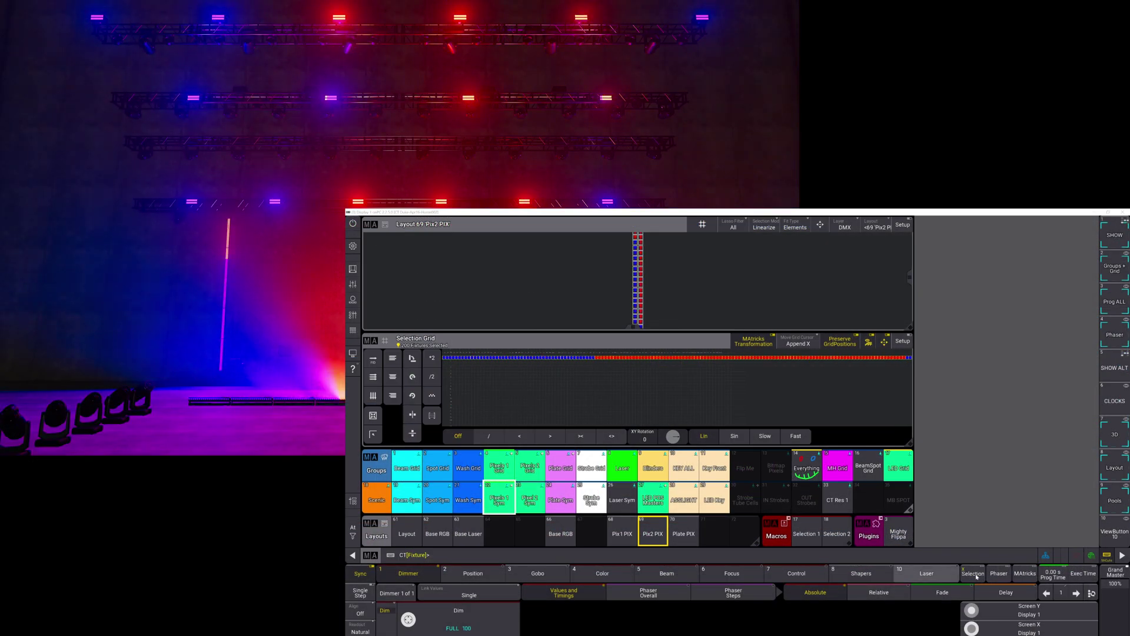
{"action": "left_click", "coordinate": [974, 574]}
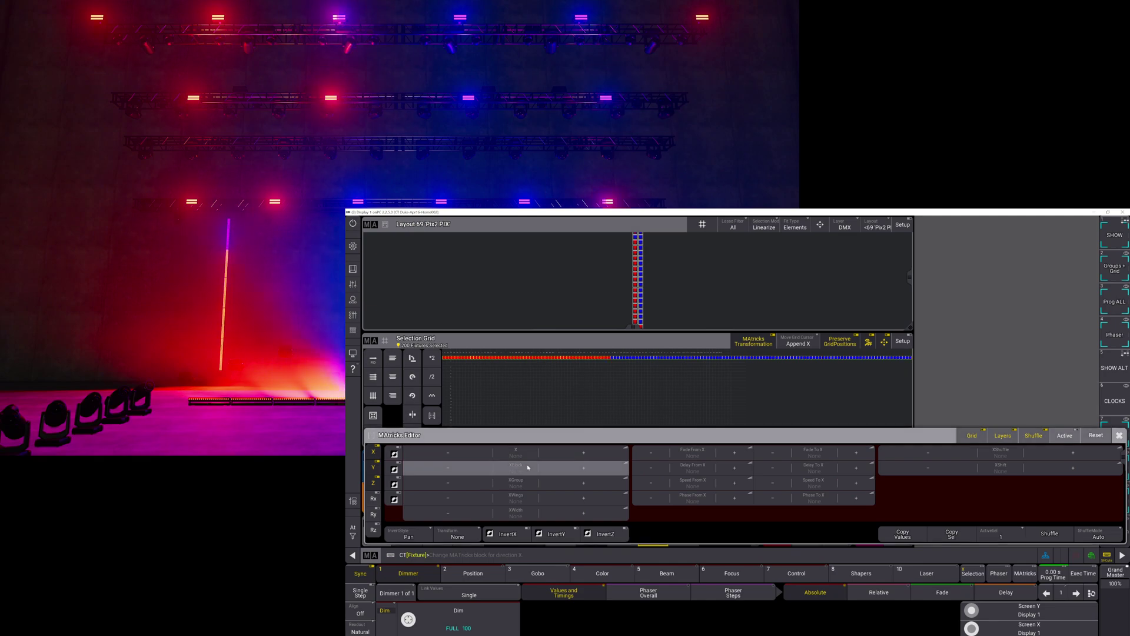
{"action": "left_click", "coordinate": [527, 467]}
{"action": "type", "text": "20"}
{"action": "key", "text": "Return"}
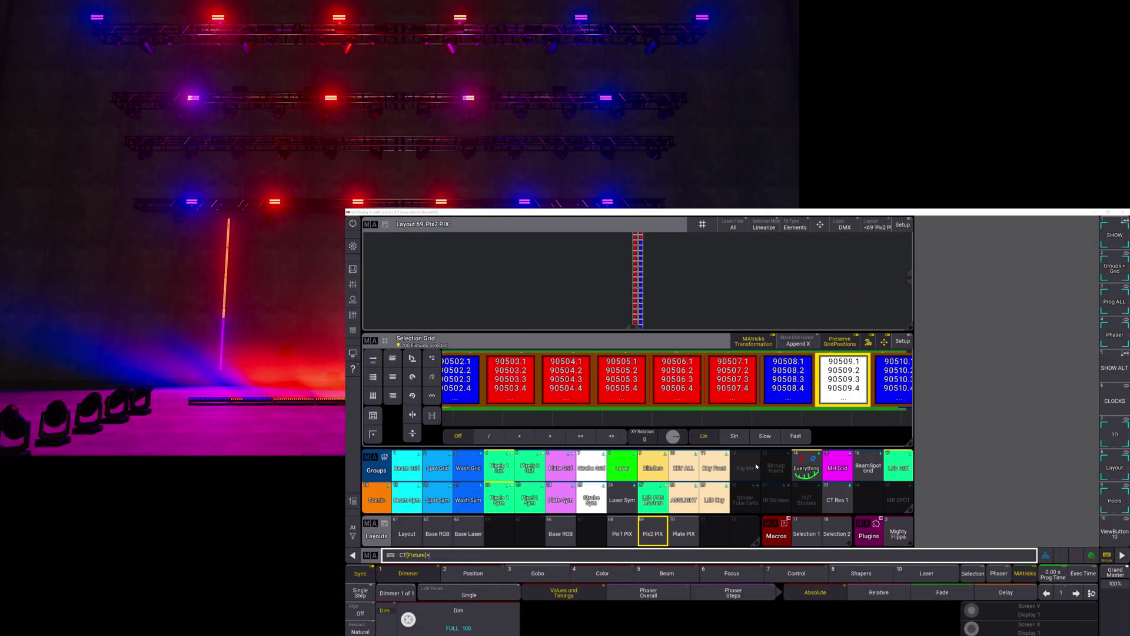
Store the chosen pixel tube fixtures to group 12 'Flip Me', overwriting its contents.
{"action": "left_click_drag", "start_coordinate": [745, 468], "coordinate": [722, 440]}
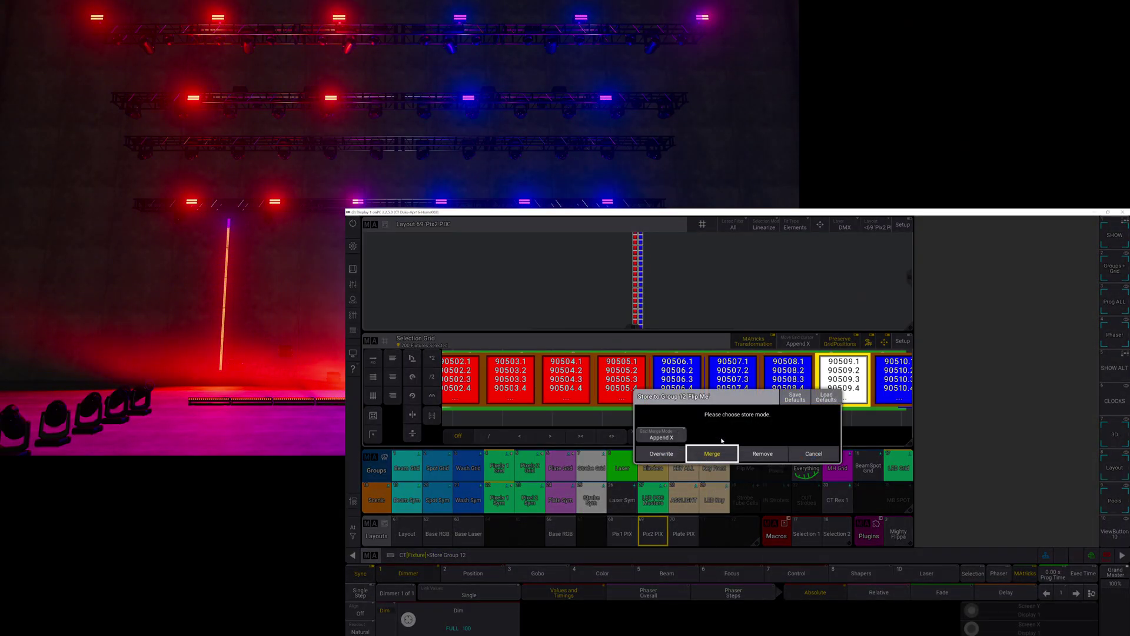
{"action": "left_click", "coordinate": [660, 453]}
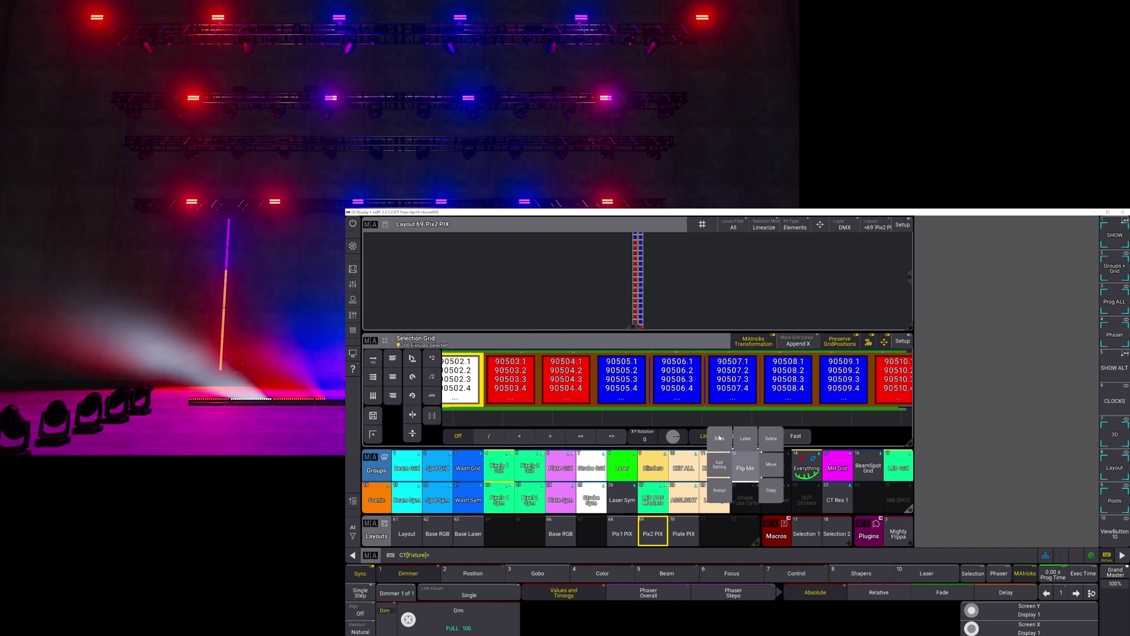
{"action": "left_click_drag", "start_coordinate": [719, 438], "coordinate": [719, 439]}
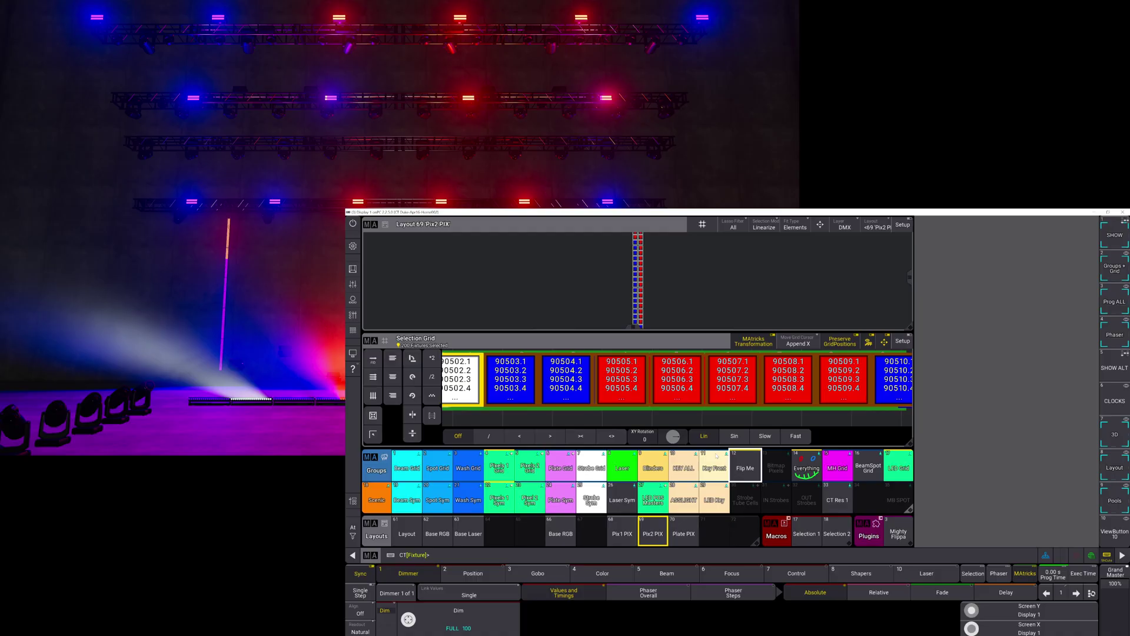
{"action": "left_click", "coordinate": [746, 476]}
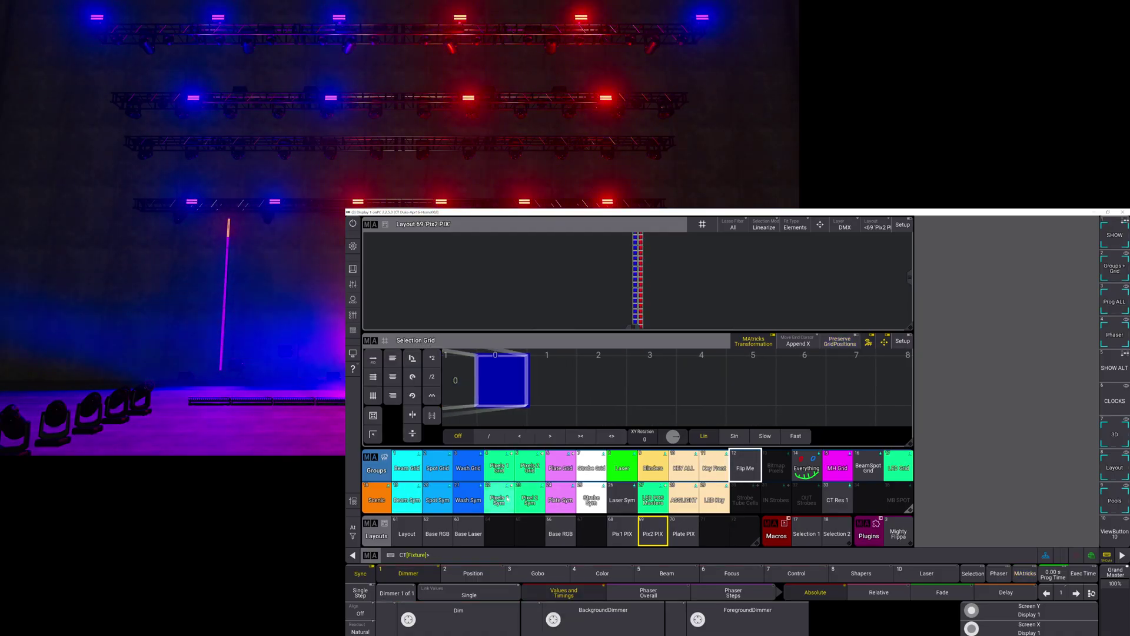
Flip group 12 within the Pixels 1 Sym grid using Mighty Flippa and overwrite Pixels 1 Sym with the result.
{"action": "left_click", "coordinate": [506, 498]}
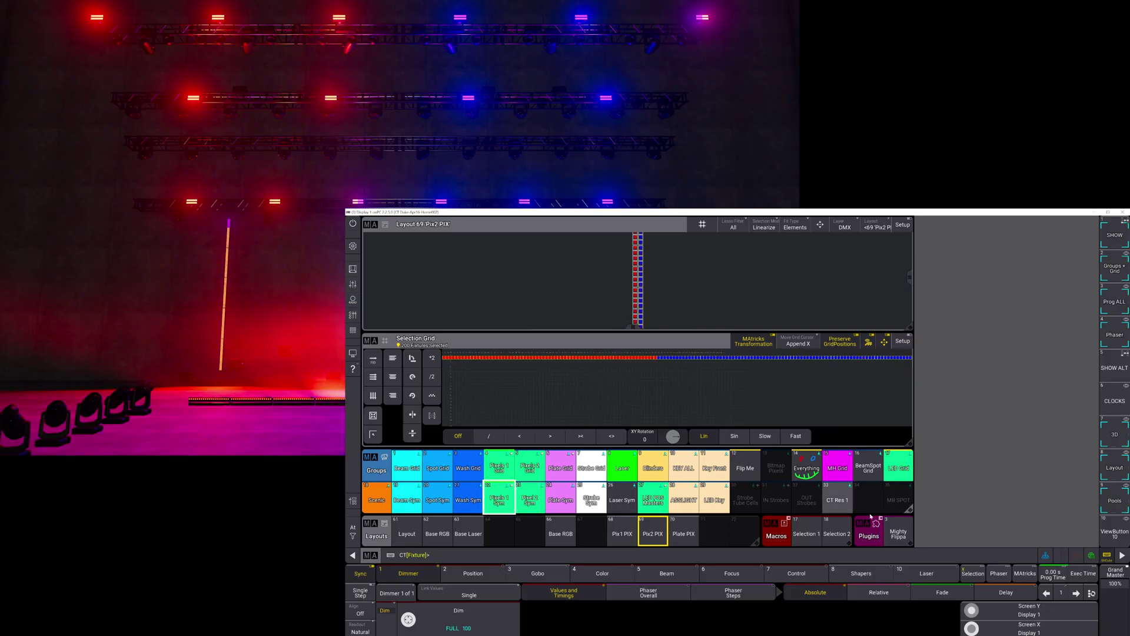
{"action": "left_click", "coordinate": [896, 533]}
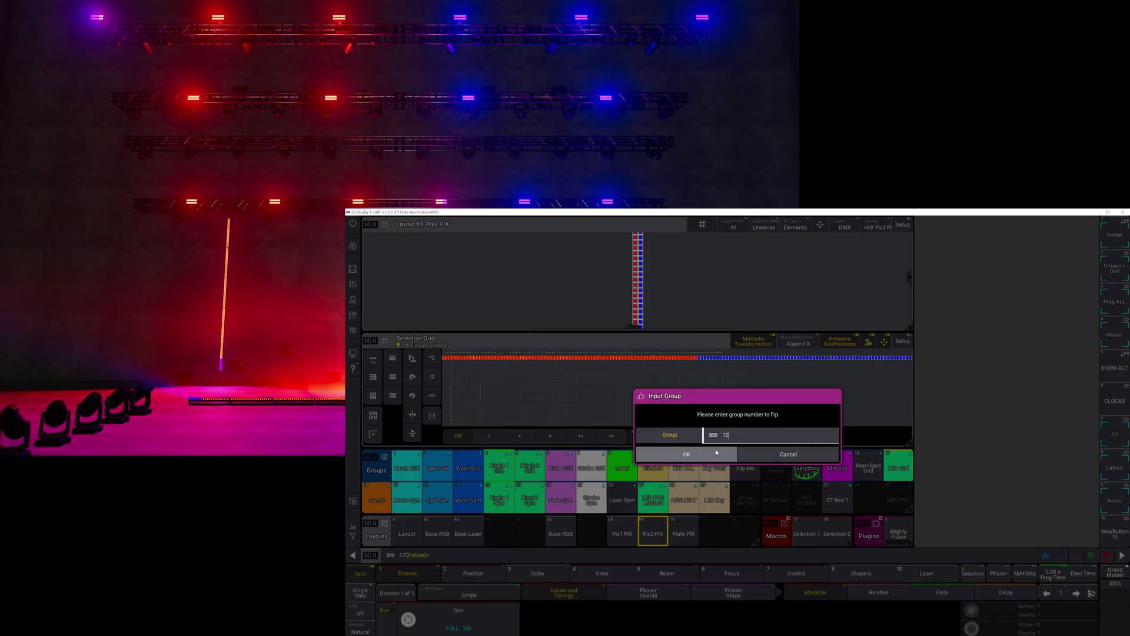
{"action": "left_click", "coordinate": [717, 452]}
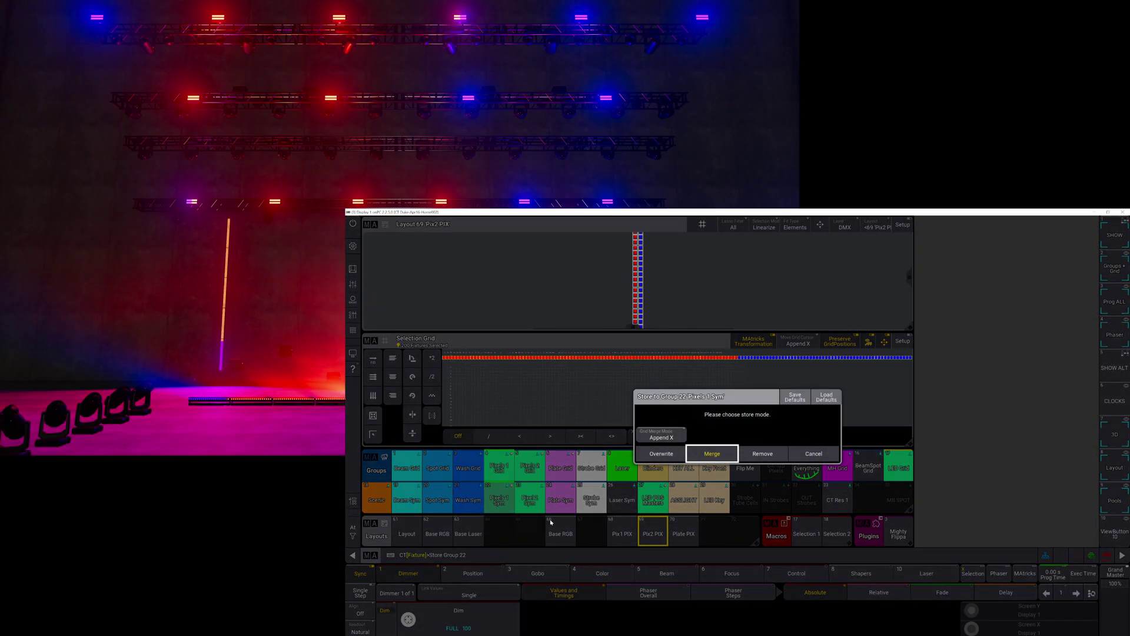
{"action": "left_click", "coordinate": [661, 453]}
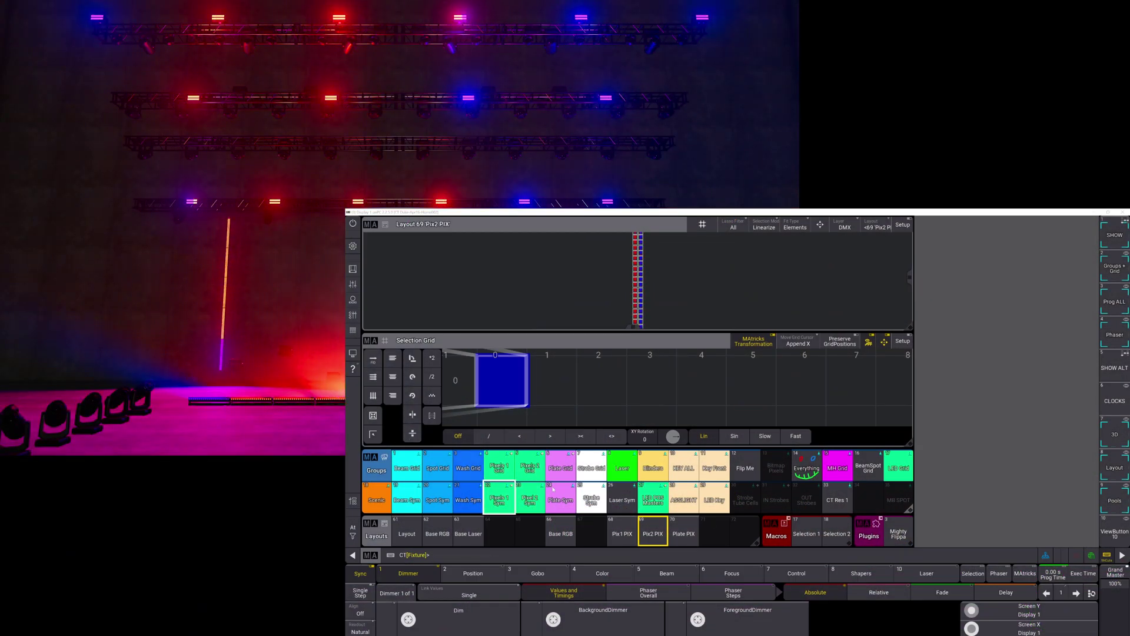
Display the Plate PIX layout and select the Plate Grid group.
{"action": "left_click", "coordinate": [686, 538]}
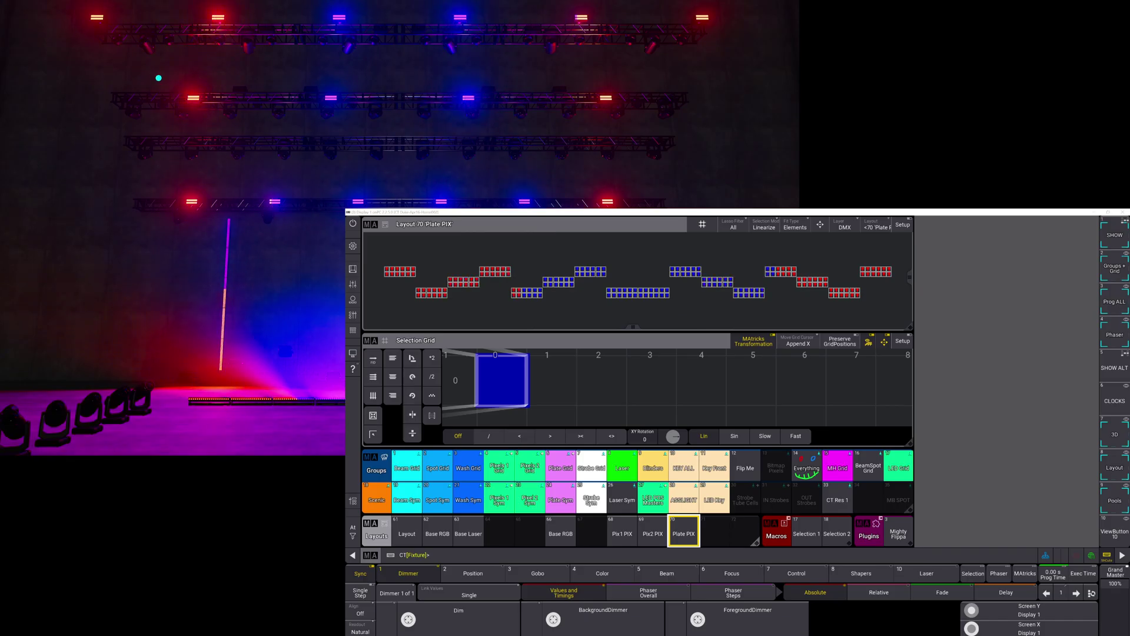
{"action": "left_click_drag", "start_coordinate": [158, 78], "coordinate": [689, 125]}
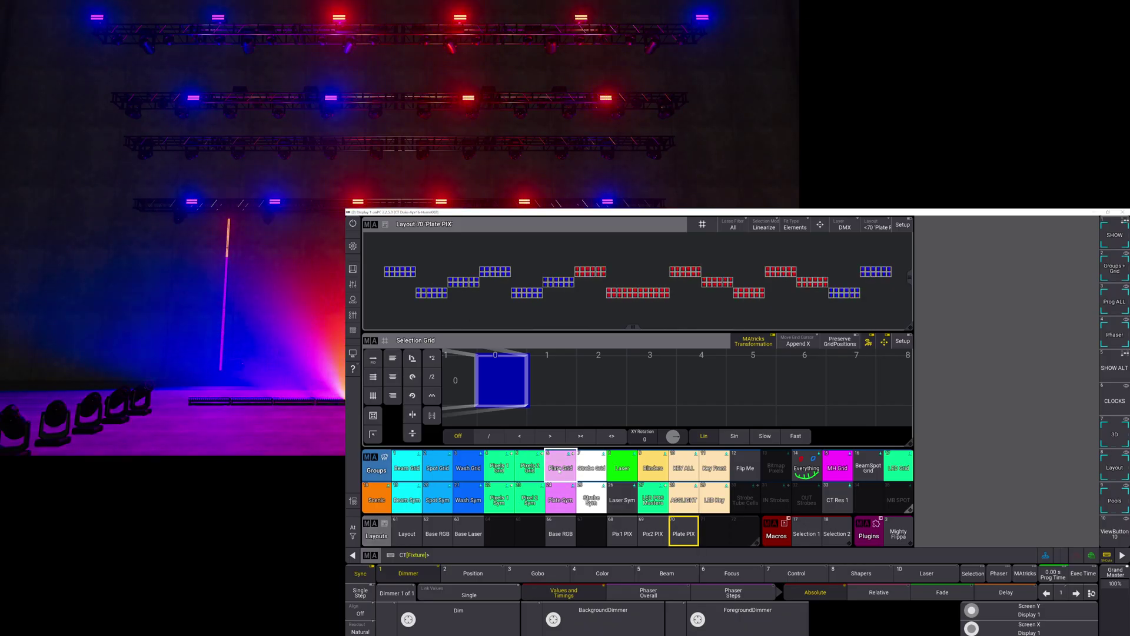
{"action": "left_click", "coordinate": [559, 470]}
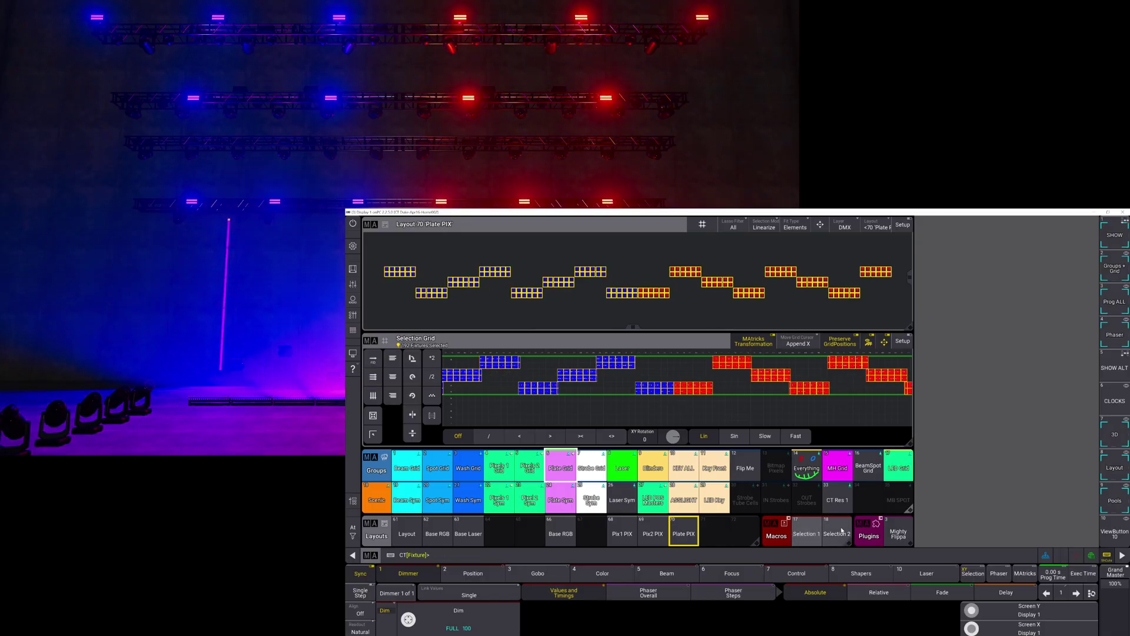
Examine the command line of the Selection 1 macro and close the macro editor.
{"action": "right_click", "coordinate": [804, 542]}
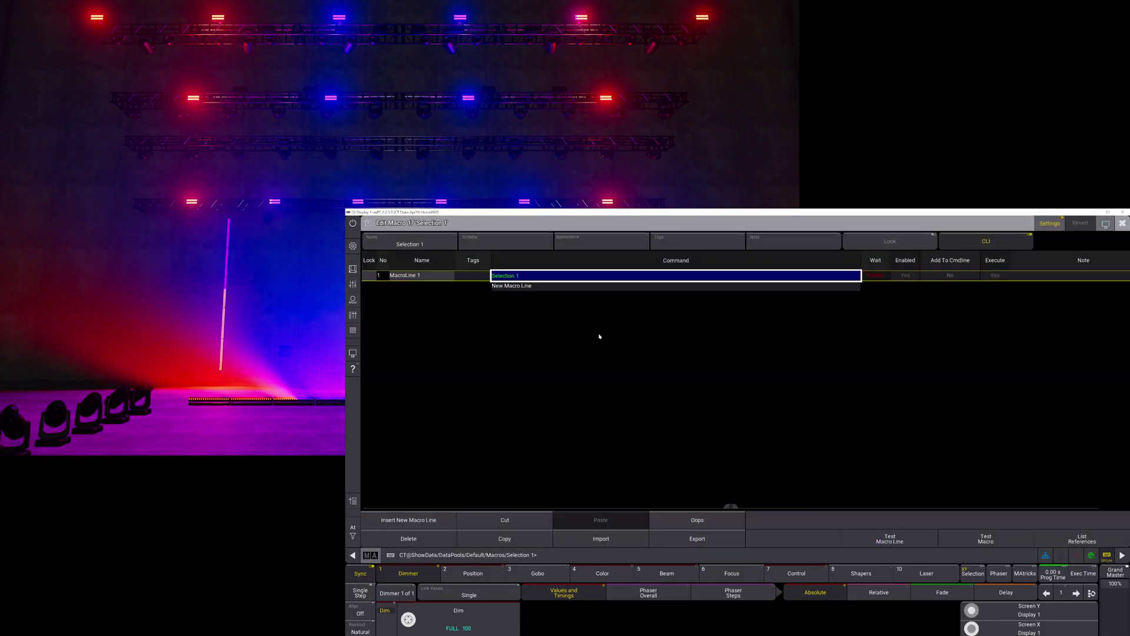
{"action": "left_click", "coordinate": [1121, 223]}
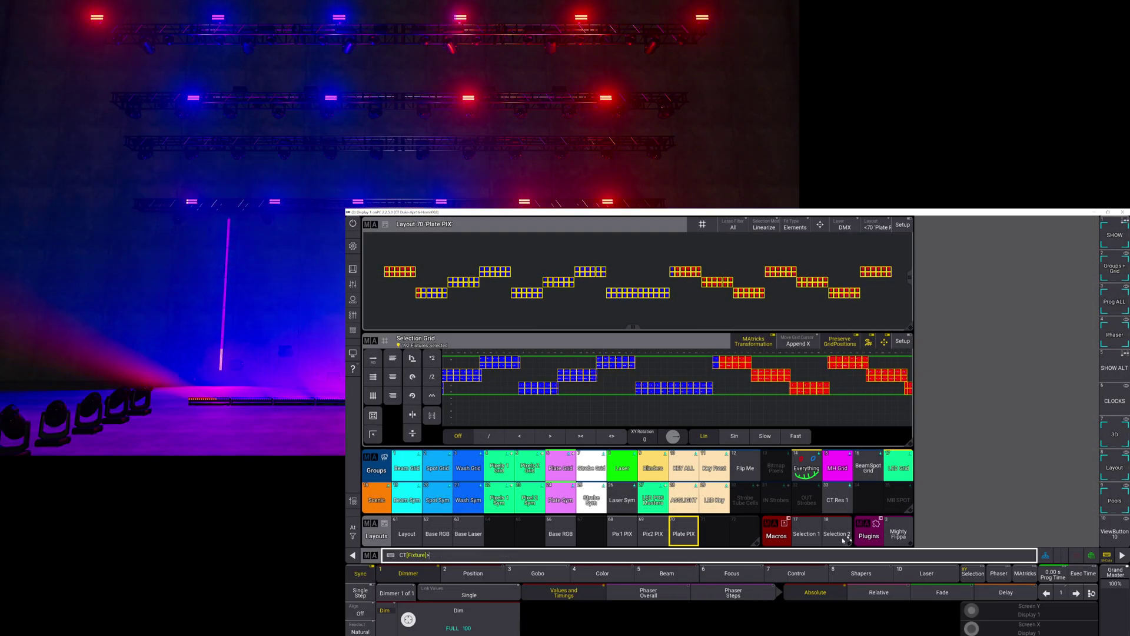
{"action": "left_click", "coordinate": [846, 540]}
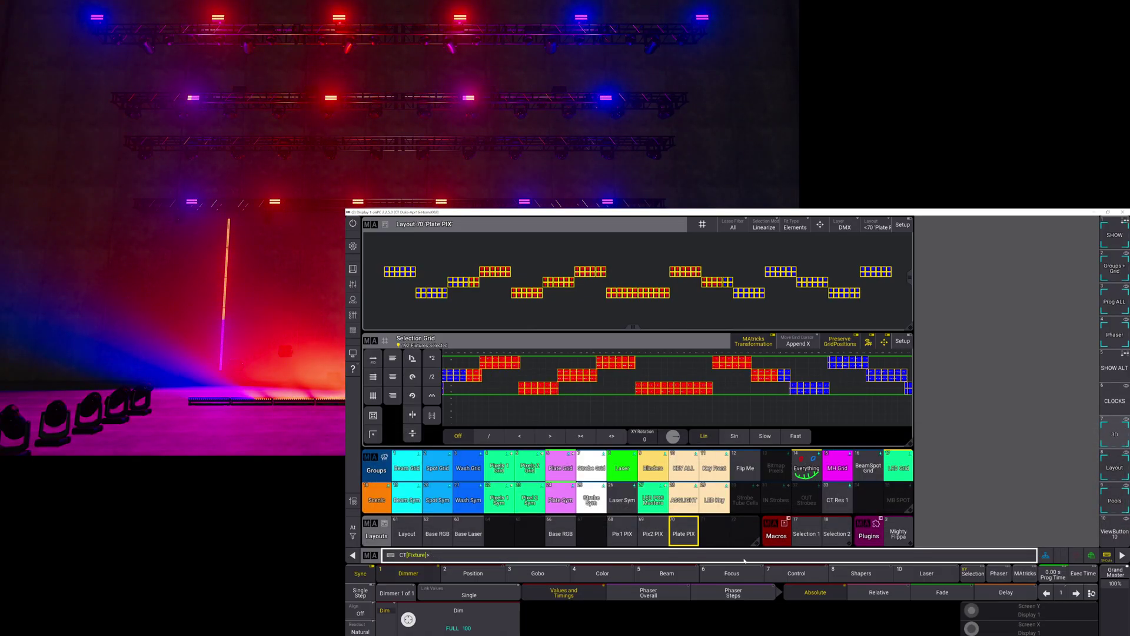
Select the middle row of plates as Selection 2 and flip it within Selection 1 using Mighty Flippa.
{"action": "left_click_drag", "start_coordinate": [434, 279], "coordinate": [845, 289]}
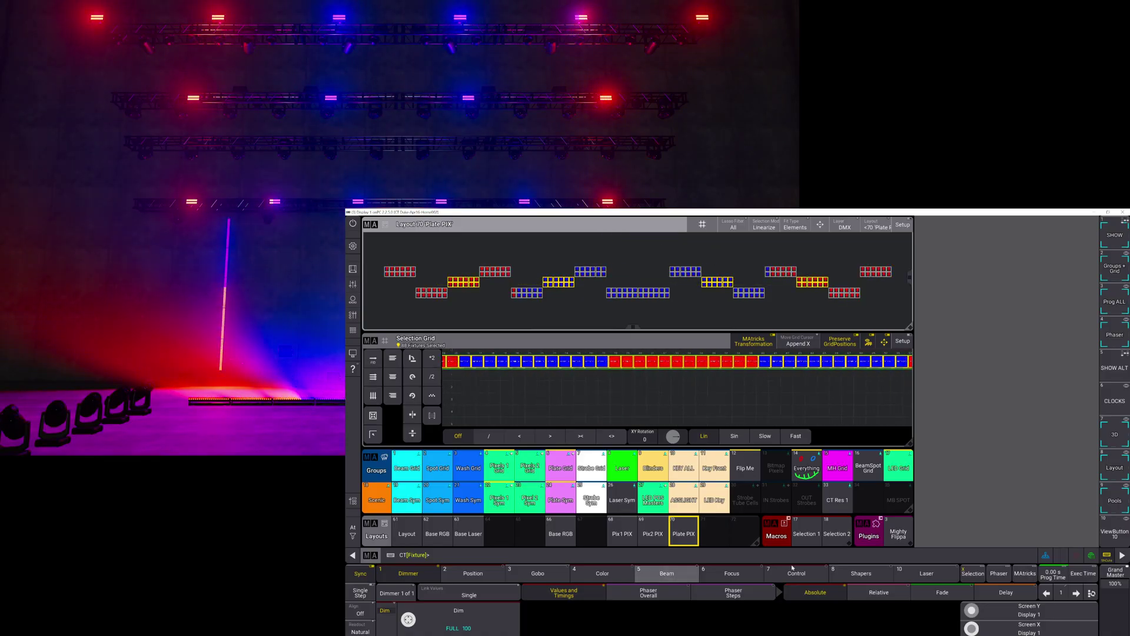
{"action": "left_click", "coordinate": [898, 533]}
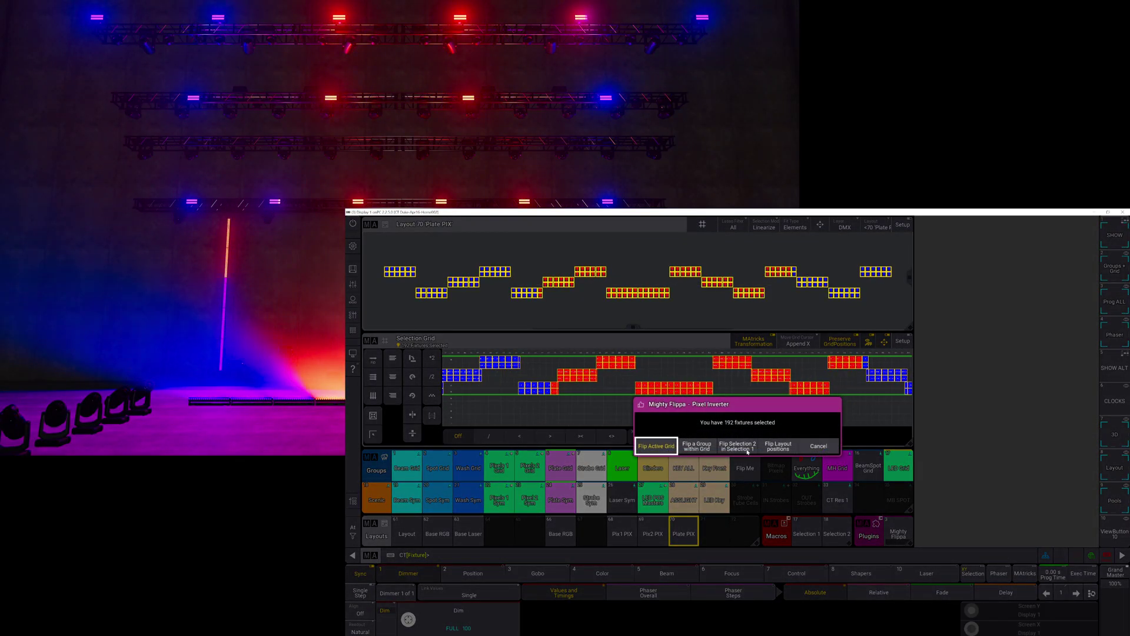
{"action": "left_click", "coordinate": [725, 447]}
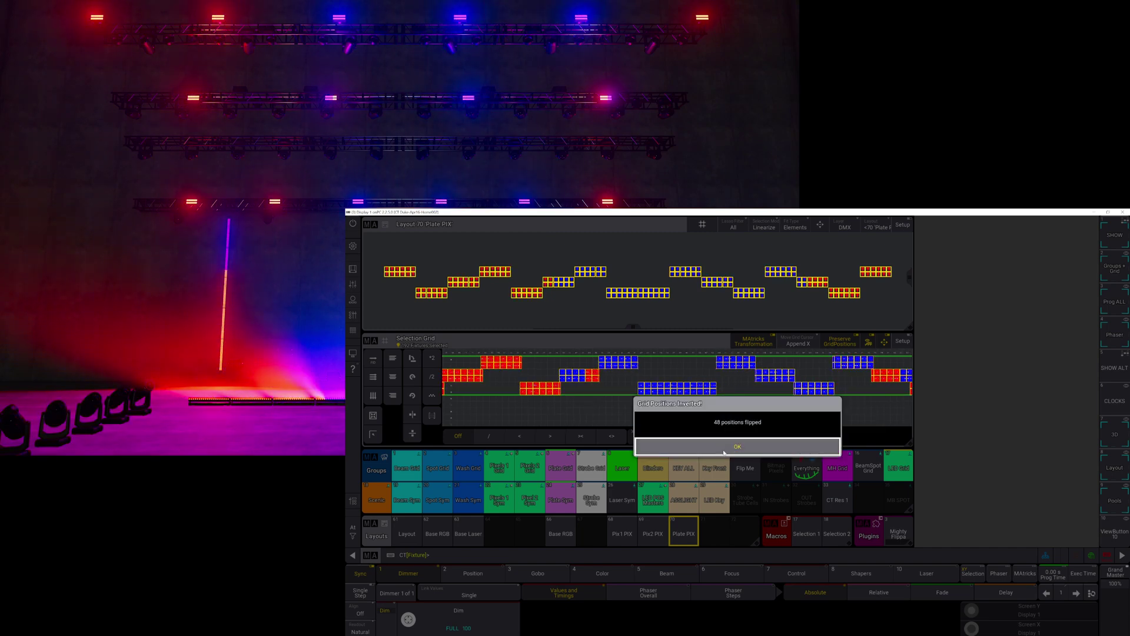
{"action": "left_click", "coordinate": [724, 447]}
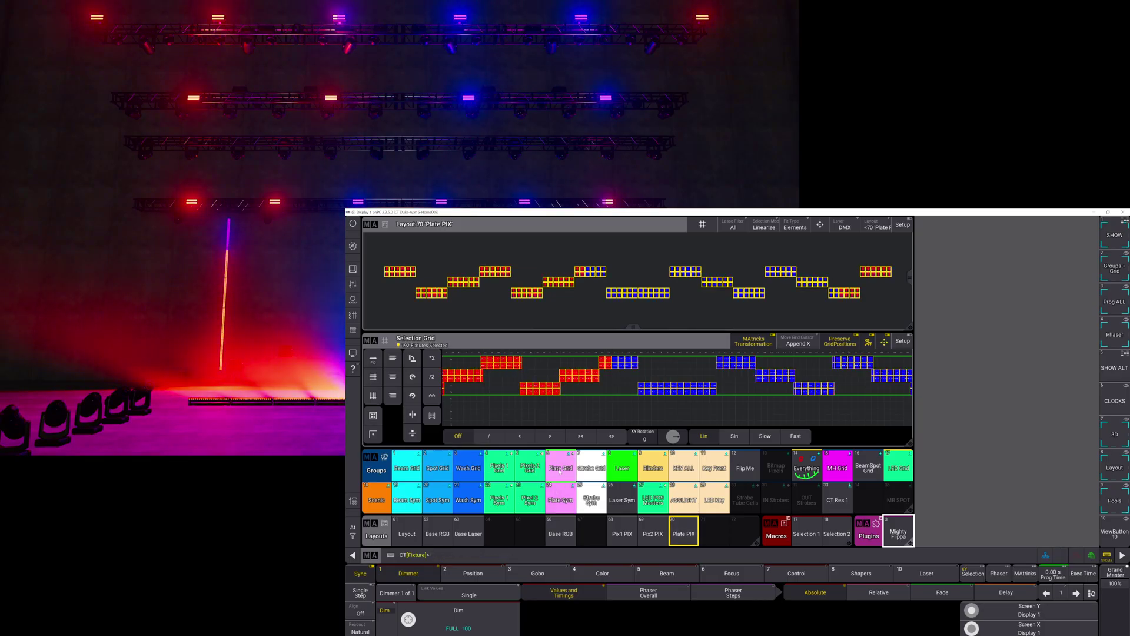
Store the flipped plate selection to the Plate Grid group using Overwrite.
{"action": "key", "text": "s"}
{"action": "left_click", "coordinate": [560, 468]}
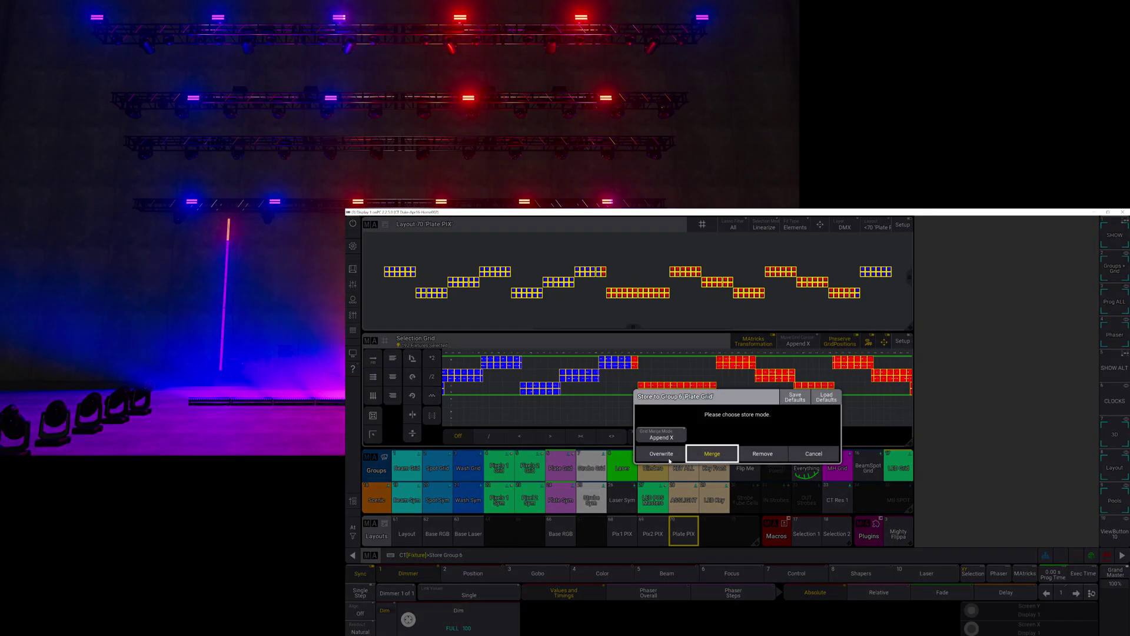
{"action": "left_click", "coordinate": [677, 454]}
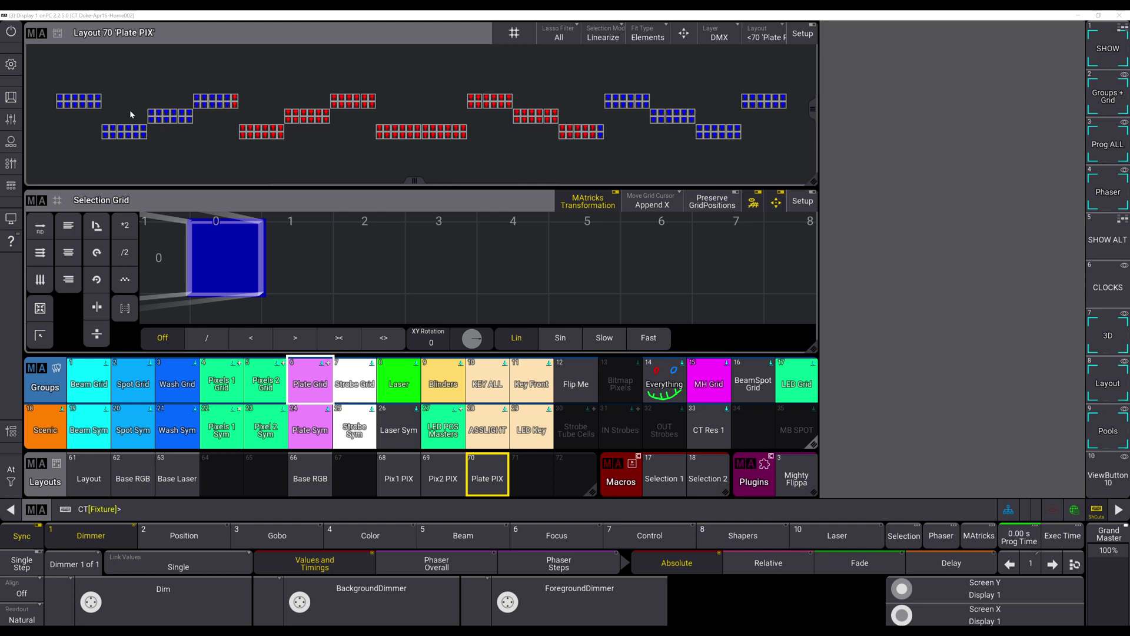
Select the middle row of plates in the Plate PIX layout and flip their layout positions with Mighty Flippa.
{"action": "left_click_drag", "start_coordinate": [129, 109], "coordinate": [511, 118]}
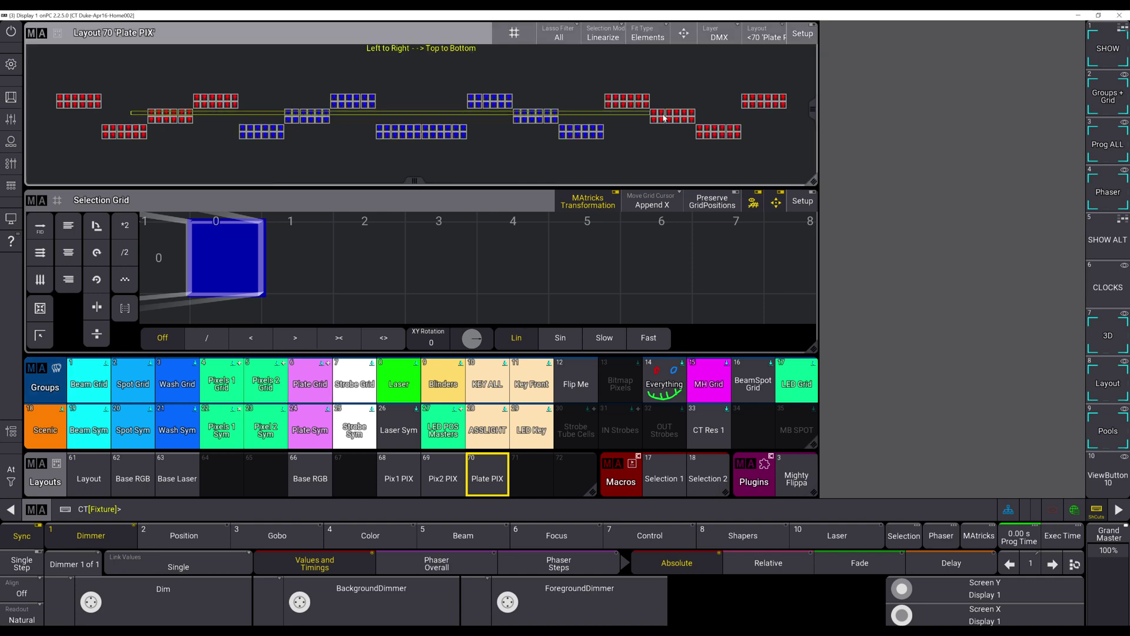
{"action": "left_click_drag", "start_coordinate": [710, 124], "coordinate": [710, 124]}
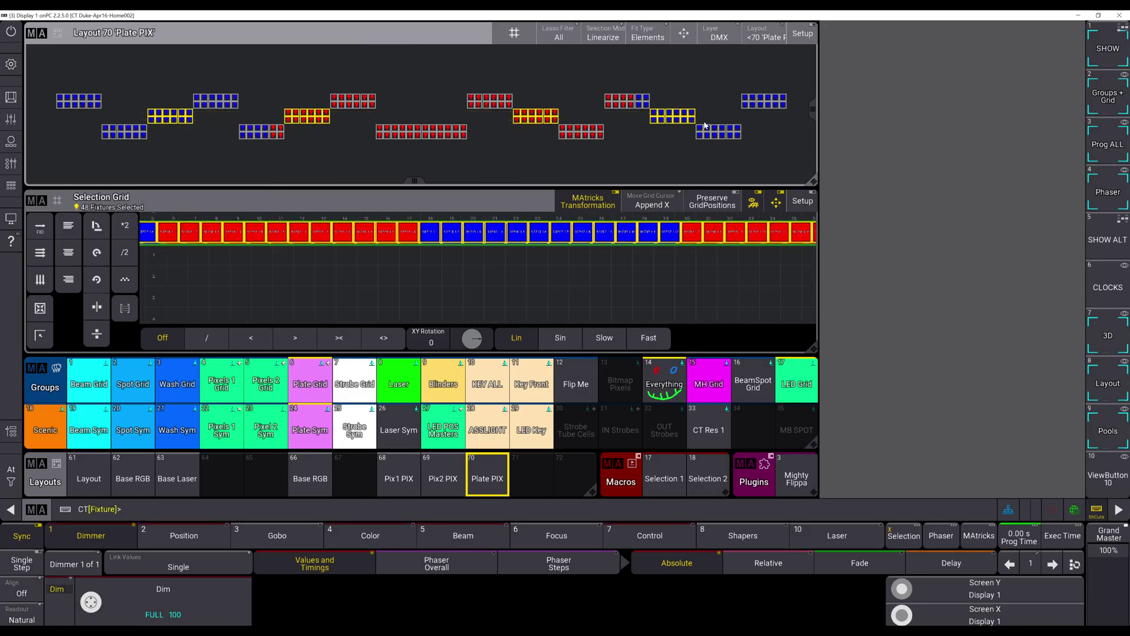
{"action": "left_click", "coordinate": [797, 473]}
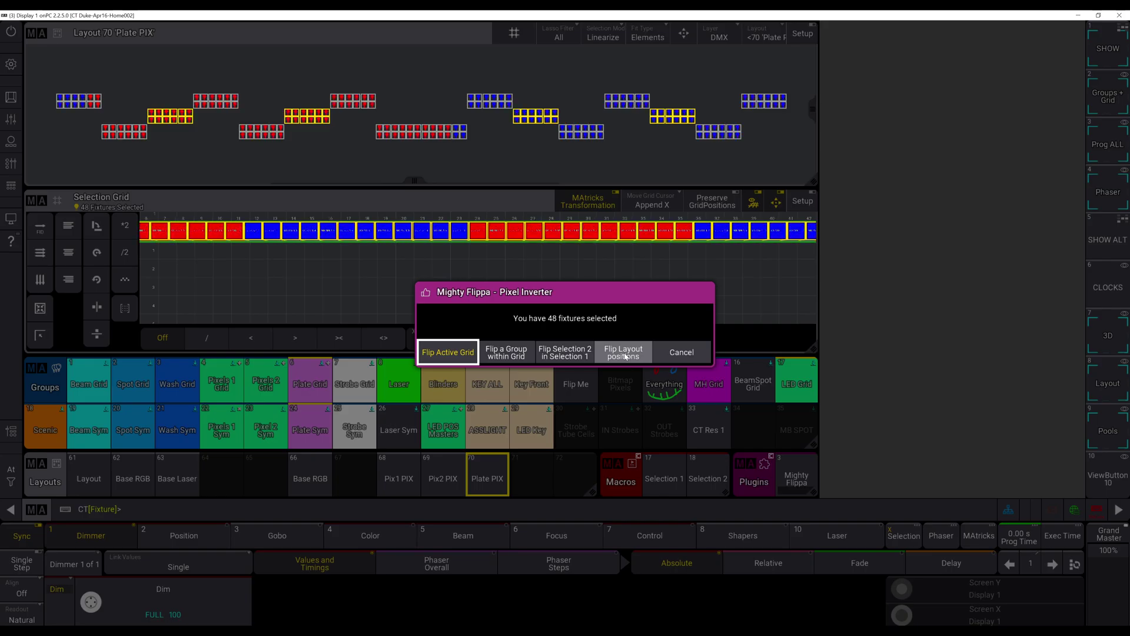
{"action": "left_click", "coordinate": [624, 356]}
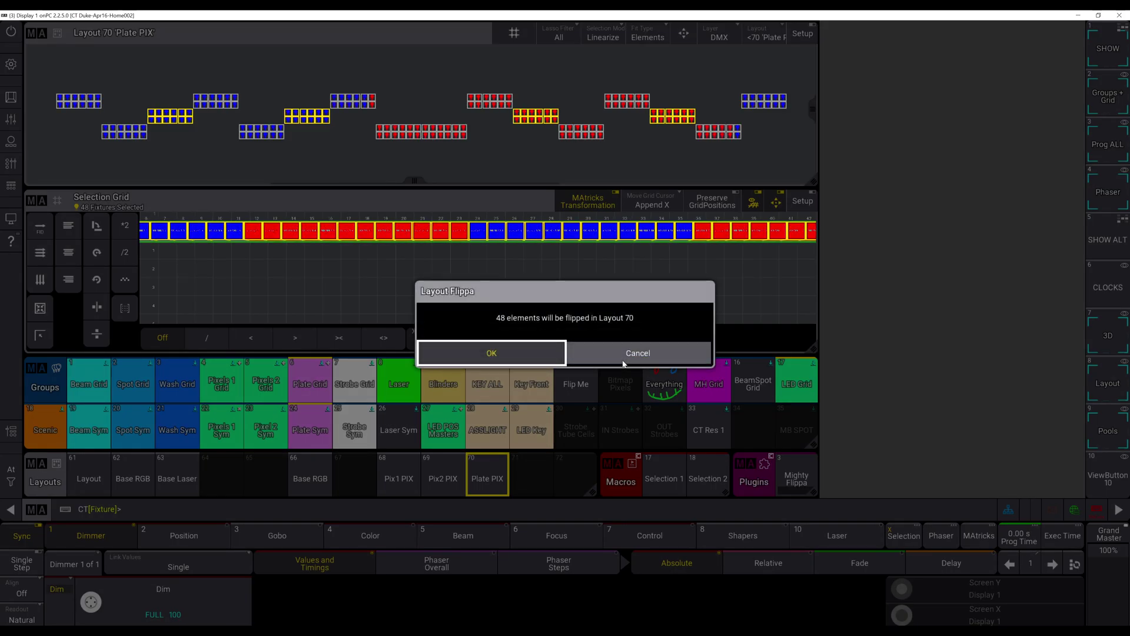
{"action": "left_click", "coordinate": [546, 356]}
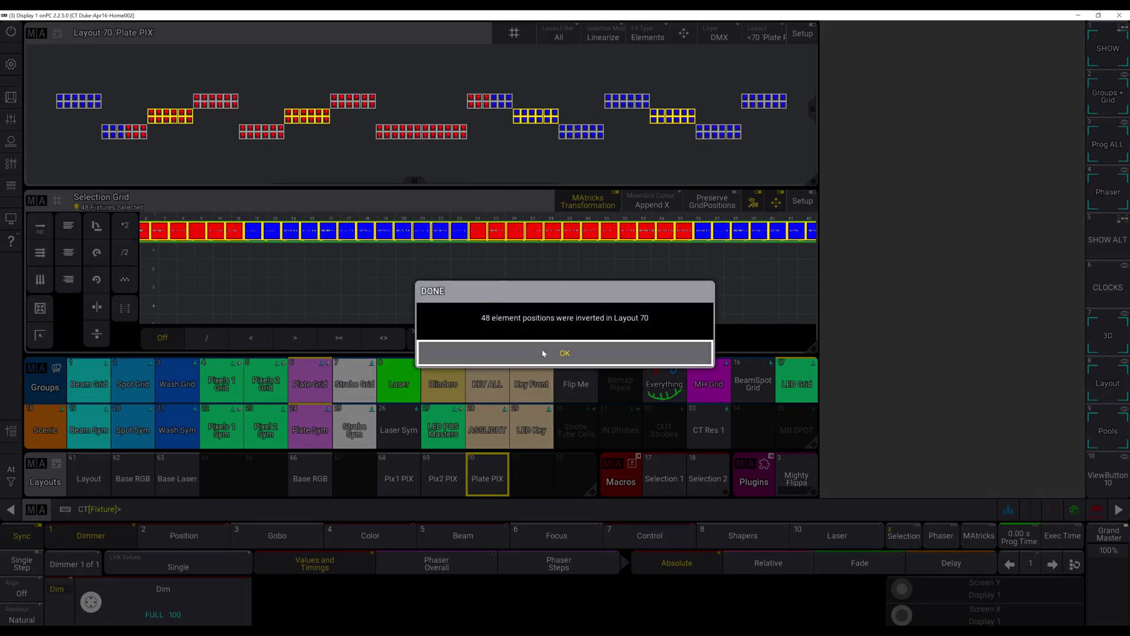
{"action": "left_click", "coordinate": [543, 353]}
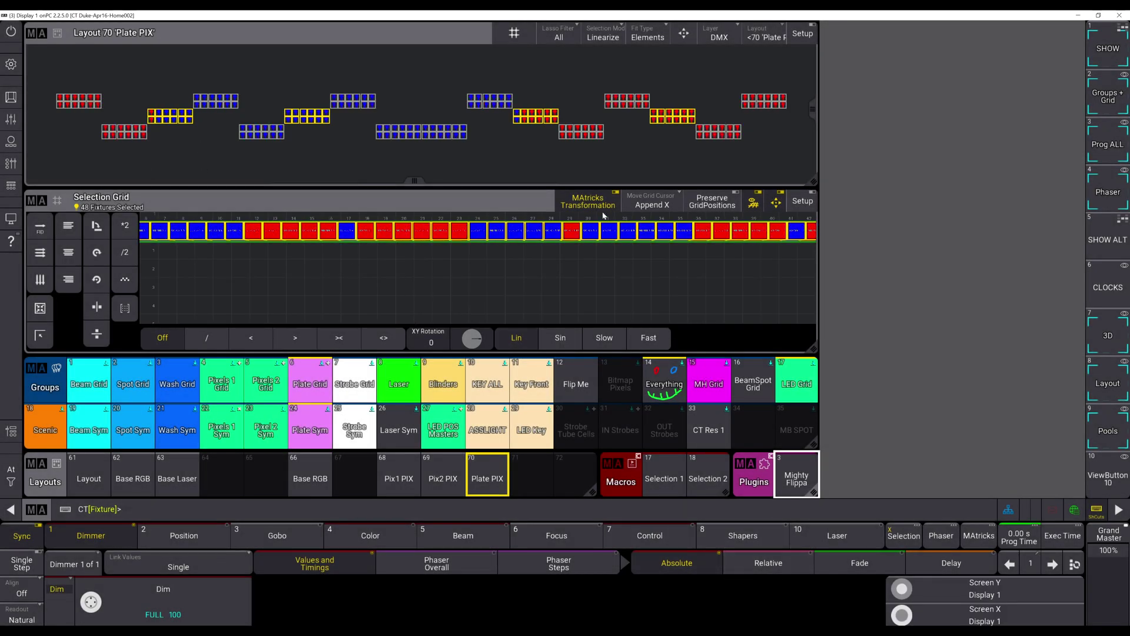